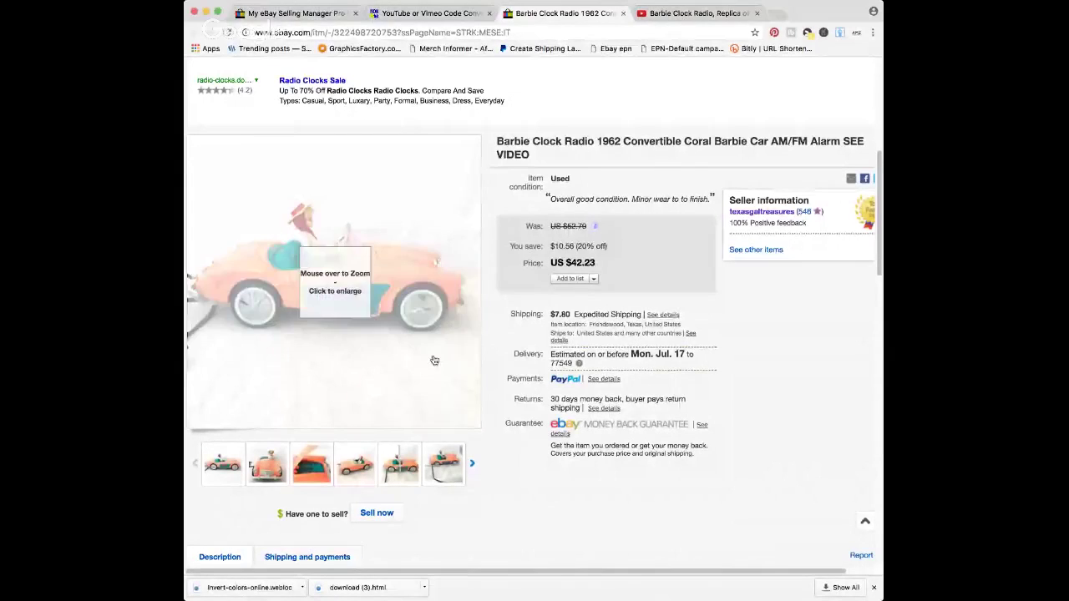
Step: Open the Barbie Clock Radio video on YouTube, play it briefly and pause at 0:16
{"action": "scroll", "coordinate": [436, 358], "scroll_direction": "down", "scroll_amount": 5}
{"action": "scroll", "coordinate": [436, 358], "scroll_direction": "down", "scroll_amount": 7}
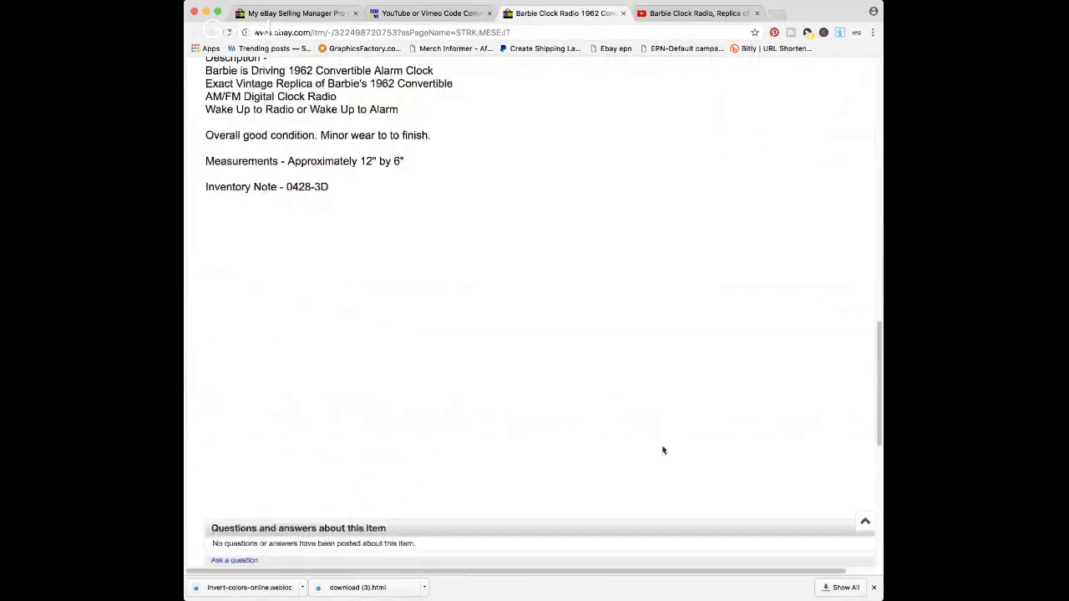
{"action": "scroll", "coordinate": [618, 297], "scroll_direction": "up", "scroll_amount": 7}
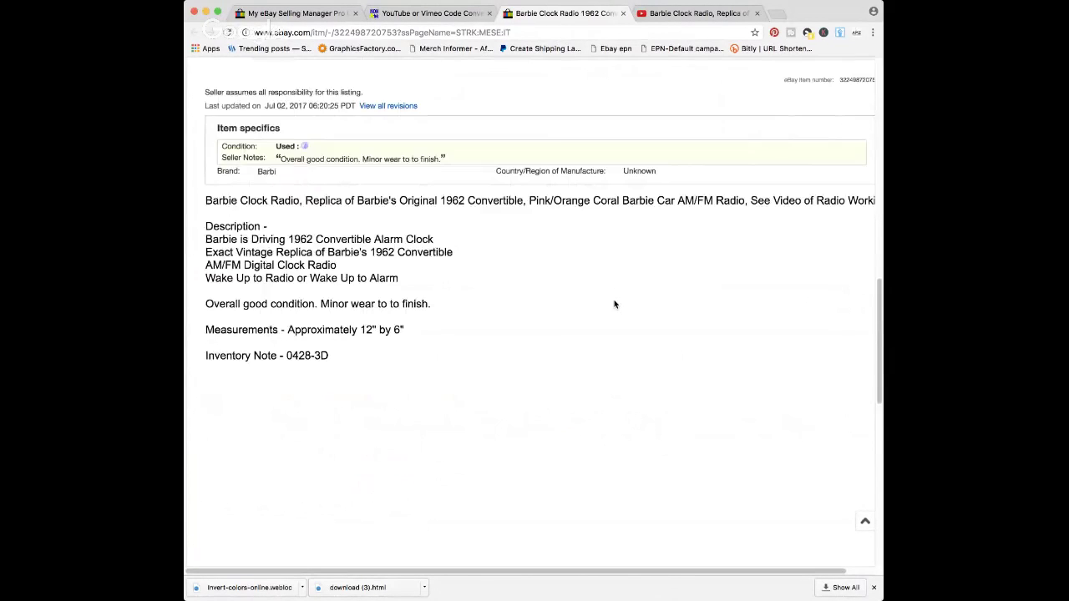
{"action": "scroll", "coordinate": [613, 301], "scroll_direction": "up", "scroll_amount": 10}
{"action": "scroll", "coordinate": [609, 300], "scroll_direction": "down", "scroll_amount": 7}
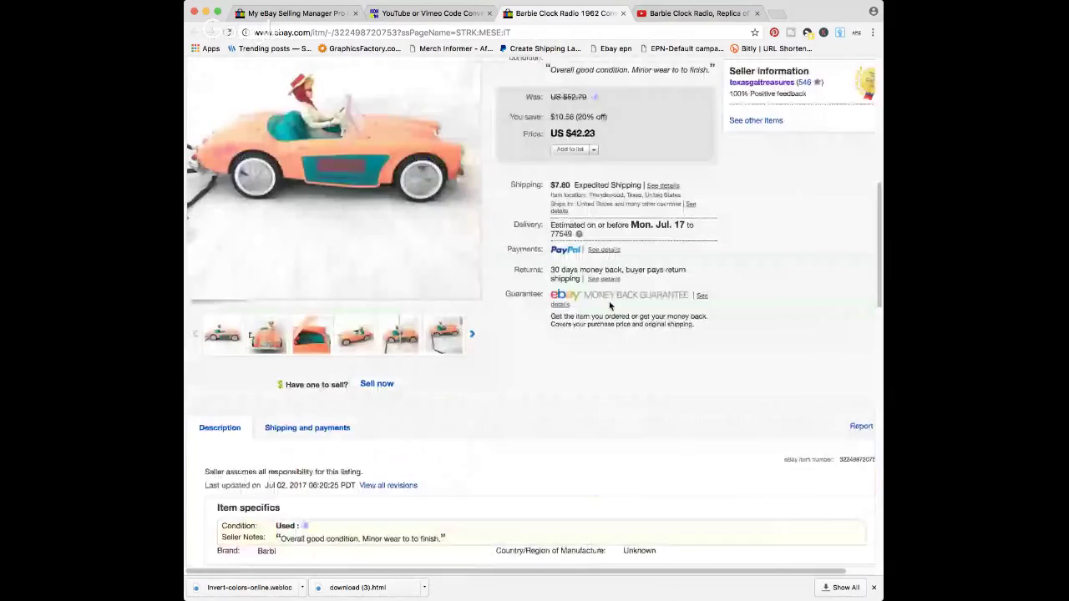
{"action": "scroll", "coordinate": [609, 309], "scroll_direction": "up", "scroll_amount": 2}
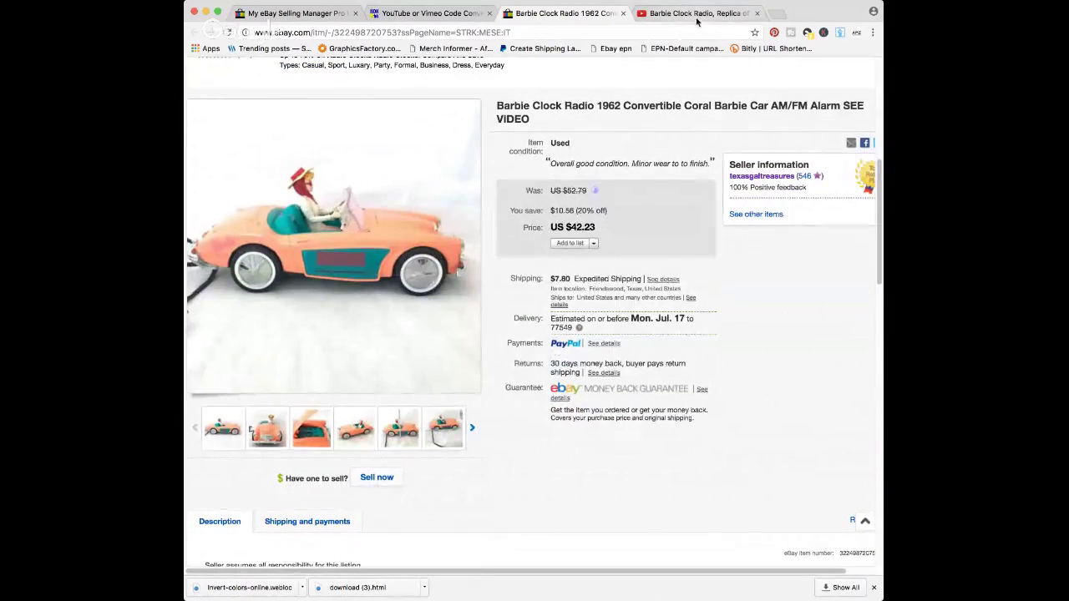
{"action": "left_click", "coordinate": [445, 13]}
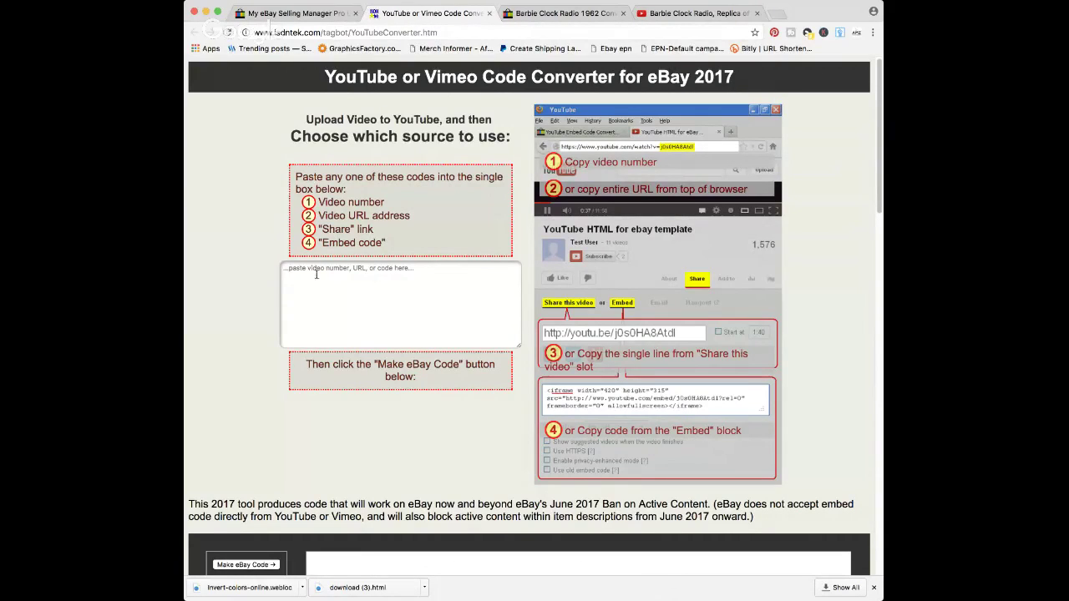
{"action": "left_click", "coordinate": [688, 13]}
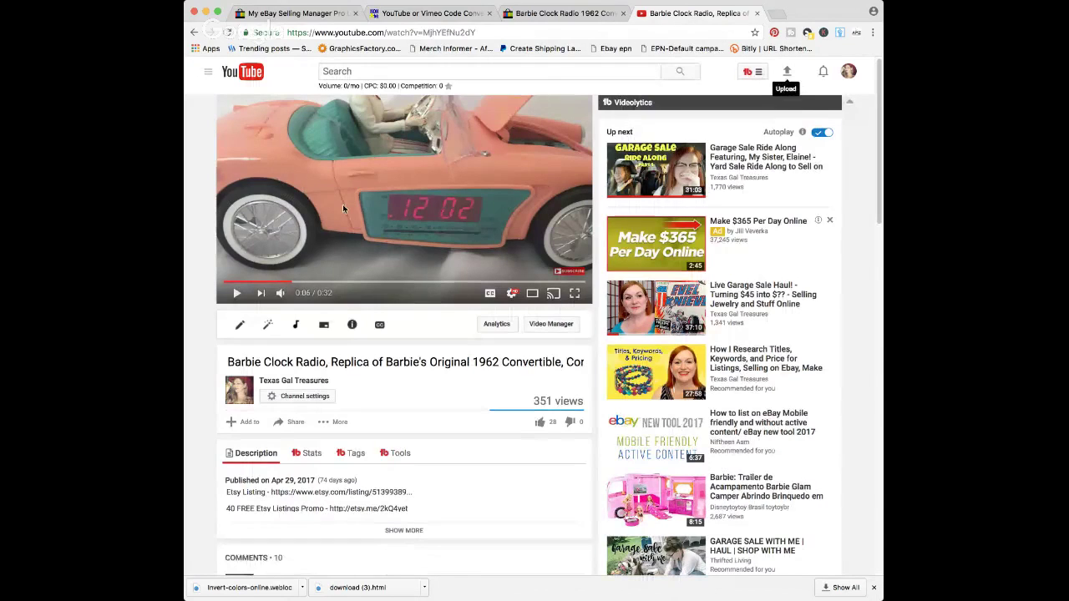
{"action": "left_click", "coordinate": [342, 204]}
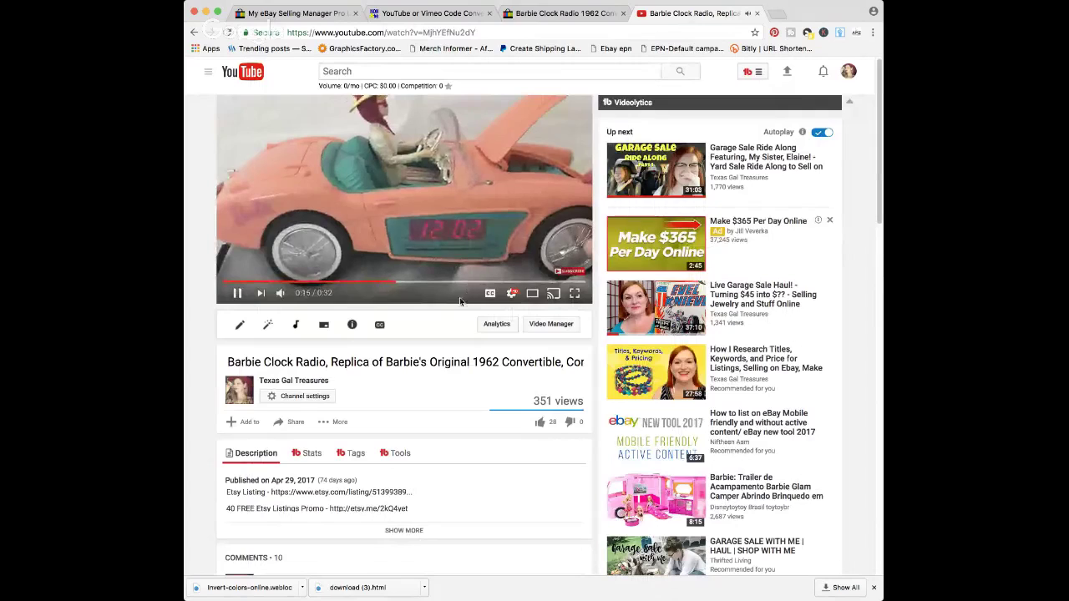
{"action": "left_click", "coordinate": [237, 294]}
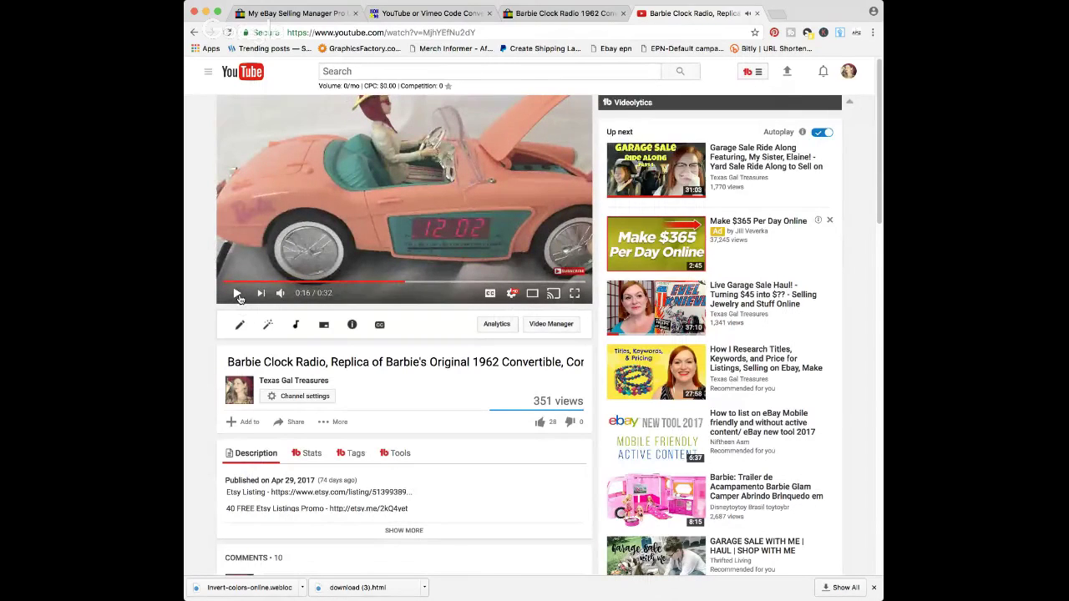
{"action": "left_click", "coordinate": [362, 32]}
{"action": "key", "text": "super+c"}
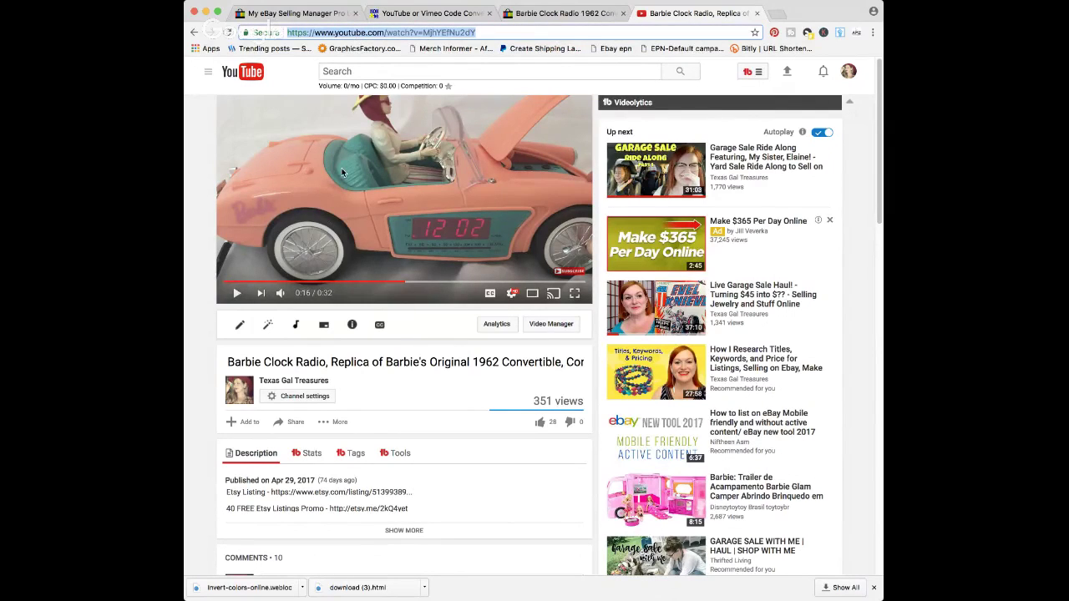
{"action": "scroll", "coordinate": [342, 172], "scroll_direction": "down", "scroll_amount": 3}
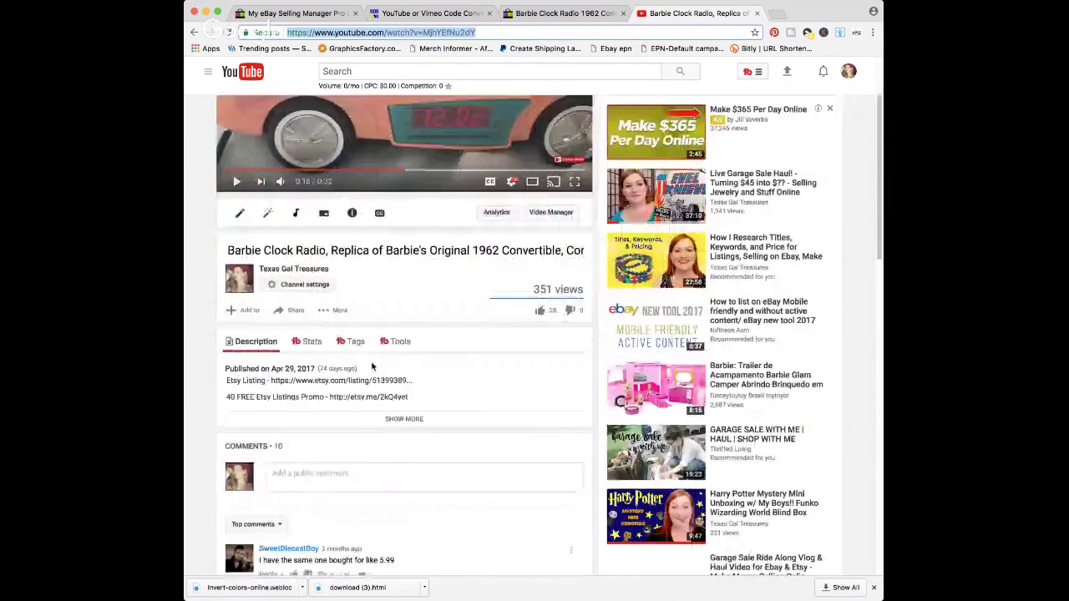
{"action": "left_click", "coordinate": [296, 311]}
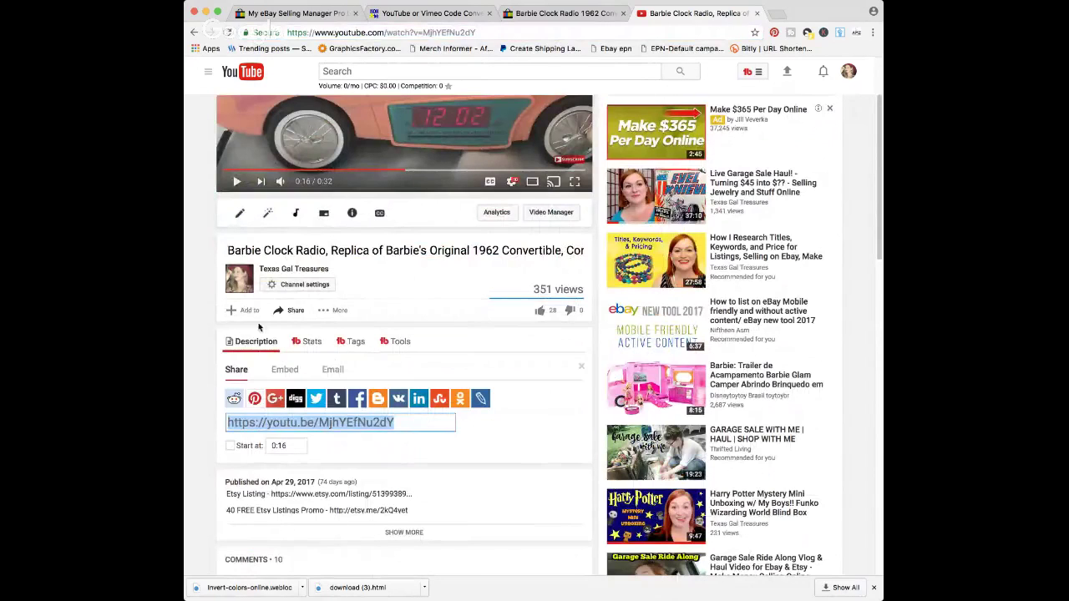
{"action": "left_click", "coordinate": [420, 14]}
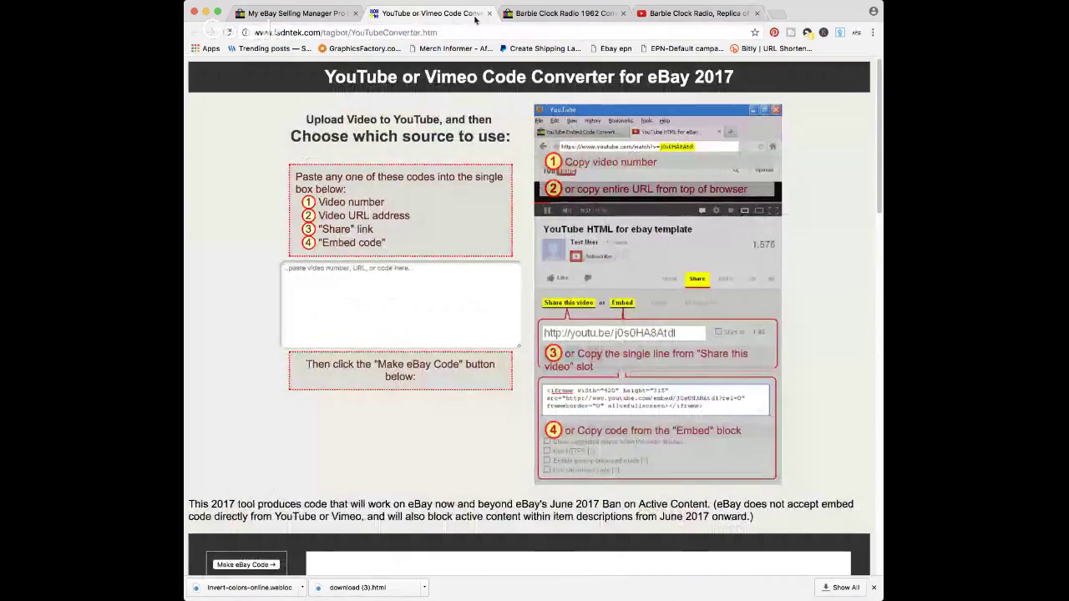
Step: Paste the clock radio's YouTube URL, make the linked-video eBay code, and select all of it
{"action": "left_click", "coordinate": [398, 288]}
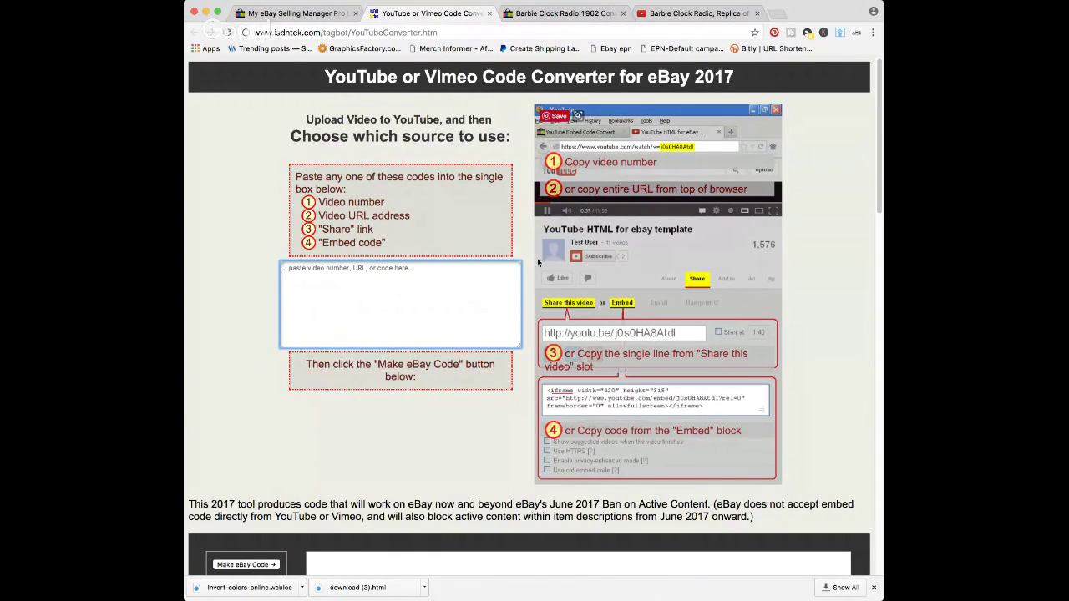
{"action": "key", "text": "super+v"}
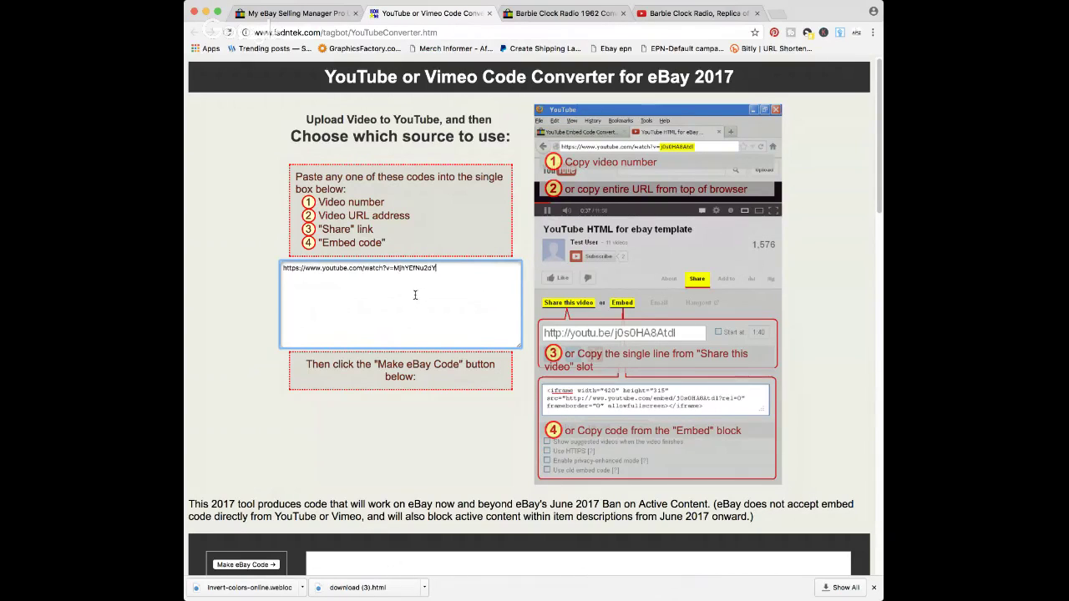
{"action": "scroll", "coordinate": [428, 298], "scroll_direction": "down", "scroll_amount": 2}
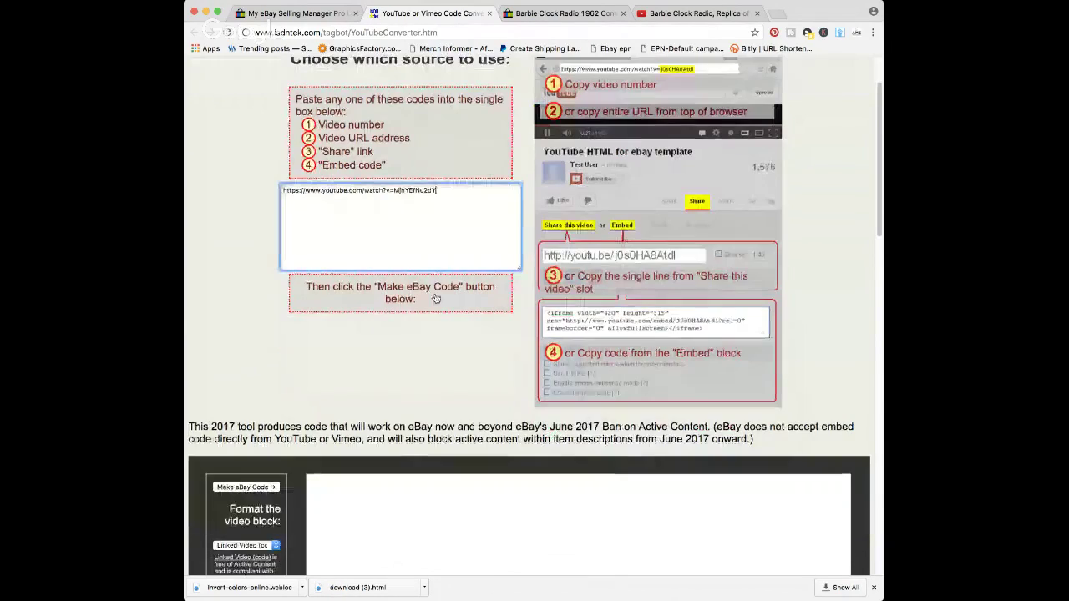
{"action": "scroll", "coordinate": [443, 294], "scroll_direction": "down", "scroll_amount": 3}
{"action": "scroll", "coordinate": [434, 284], "scroll_direction": "down", "scroll_amount": 3}
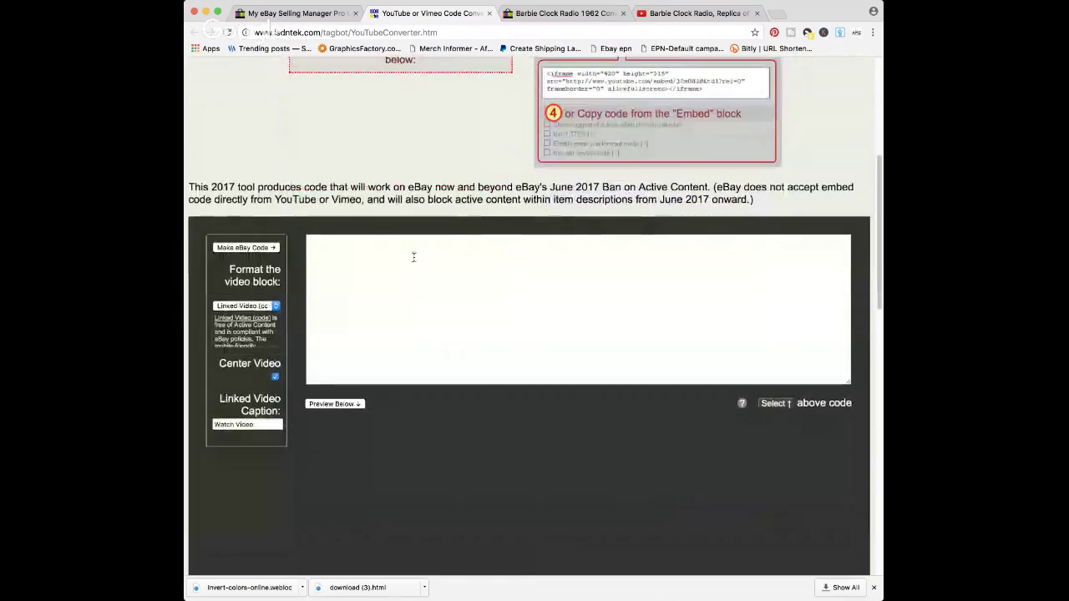
{"action": "left_click", "coordinate": [264, 247]}
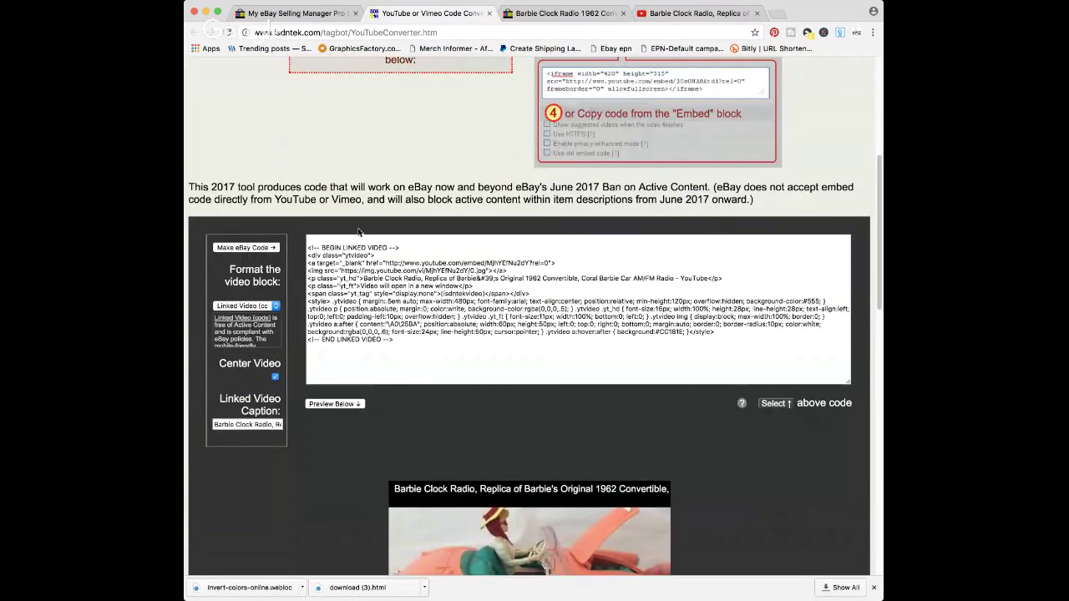
{"action": "left_click", "coordinate": [425, 318]}
{"action": "key", "text": "super+a"}
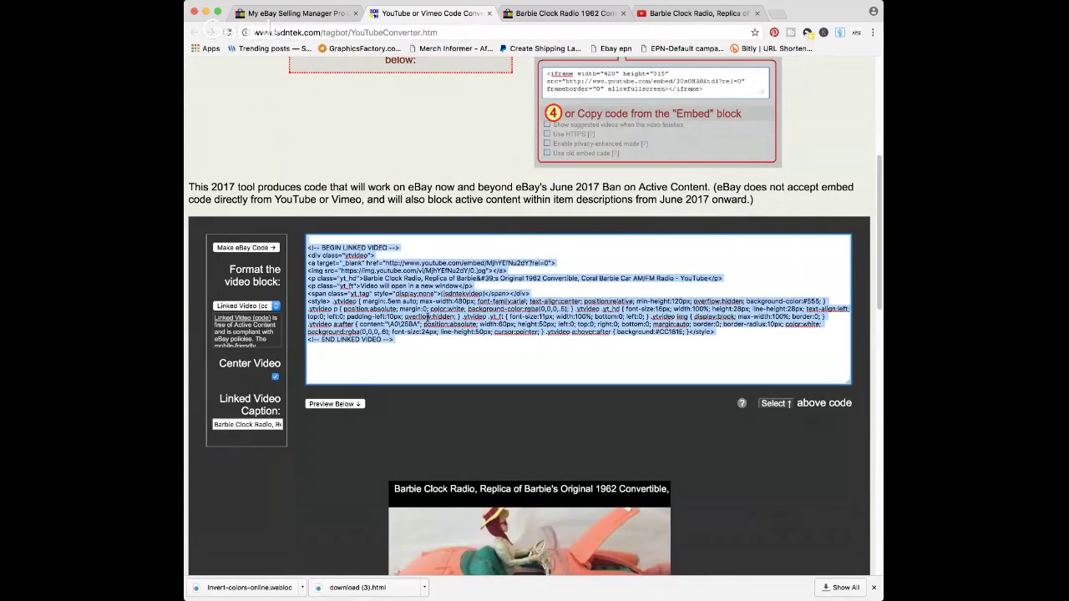
Step: Return to the ended Barbie Clock Radio listing and choose 'Sell a similar item'
{"action": "left_click", "coordinate": [568, 14]}
{"action": "scroll", "coordinate": [481, 135], "scroll_direction": "down", "scroll_amount": 5}
{"action": "scroll", "coordinate": [482, 136], "scroll_direction": "up", "scroll_amount": 5}
{"action": "scroll", "coordinate": [490, 127], "scroll_direction": "down", "scroll_amount": 2}
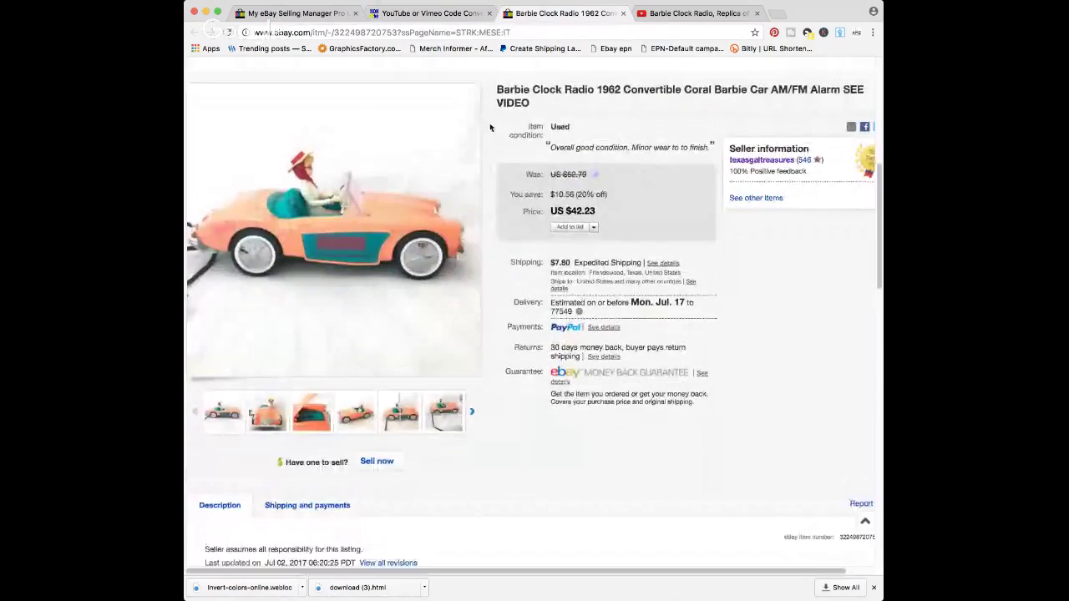
{"action": "scroll", "coordinate": [490, 127], "scroll_direction": "down", "scroll_amount": 8}
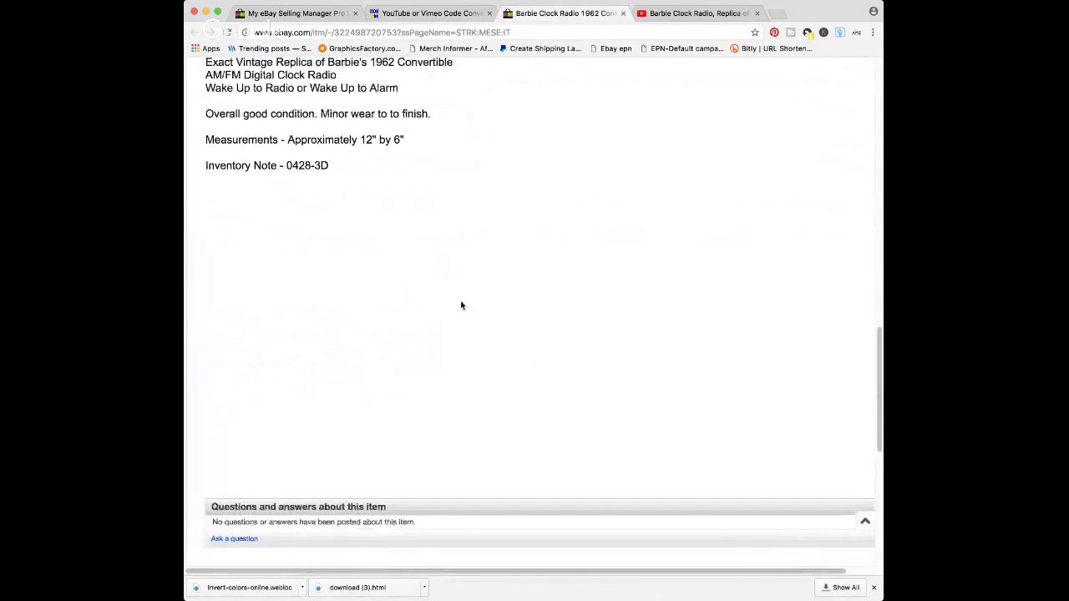
{"action": "scroll", "coordinate": [461, 305], "scroll_direction": "up", "scroll_amount": 10}
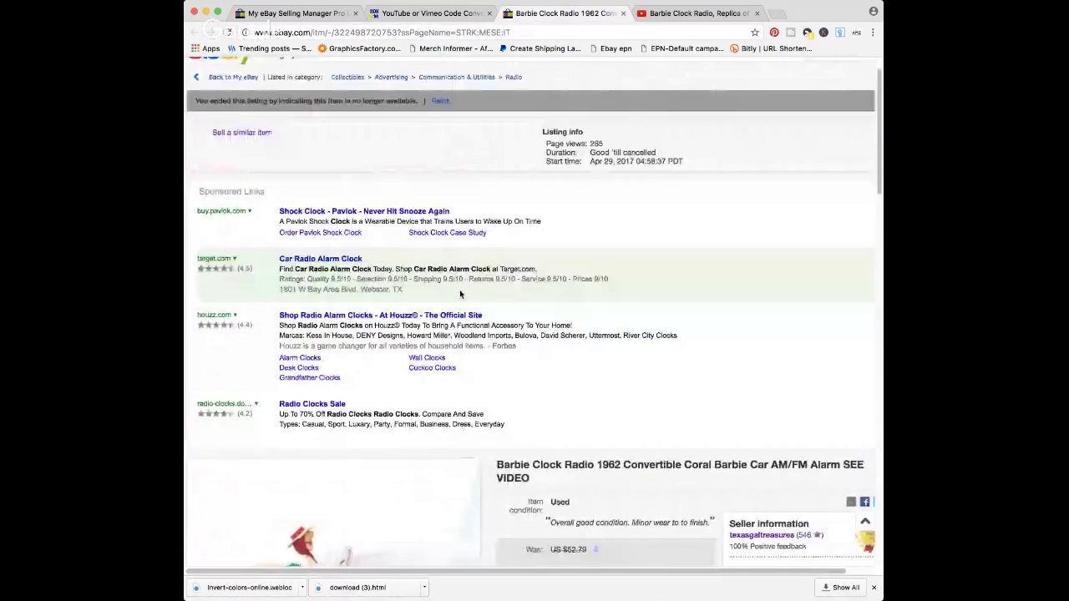
{"action": "left_click", "coordinate": [241, 173]}
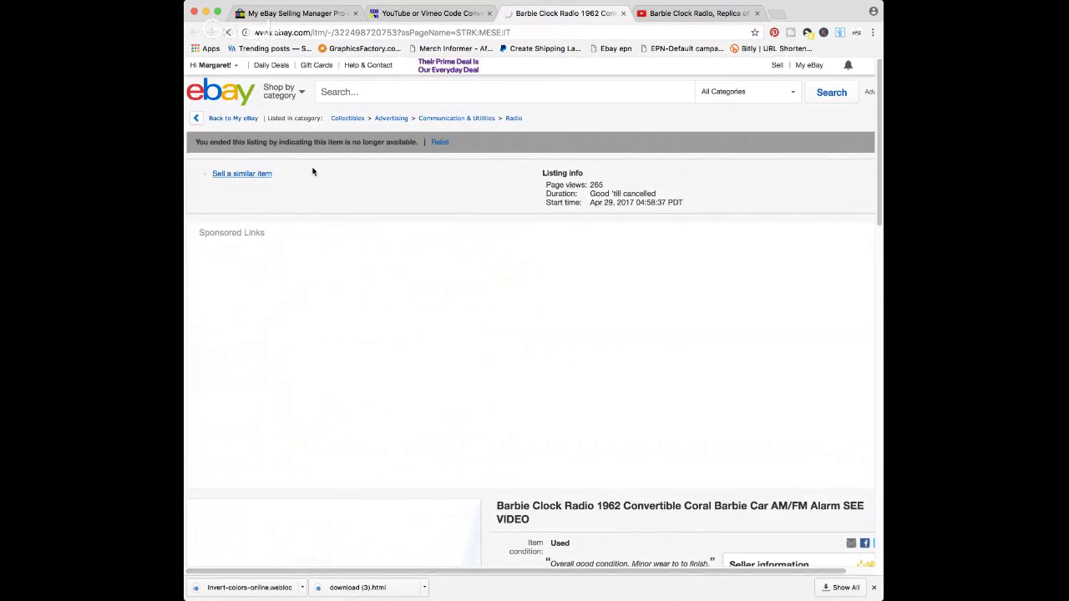
{"action": "scroll", "coordinate": [438, 338], "scroll_direction": "down", "scroll_amount": 1}
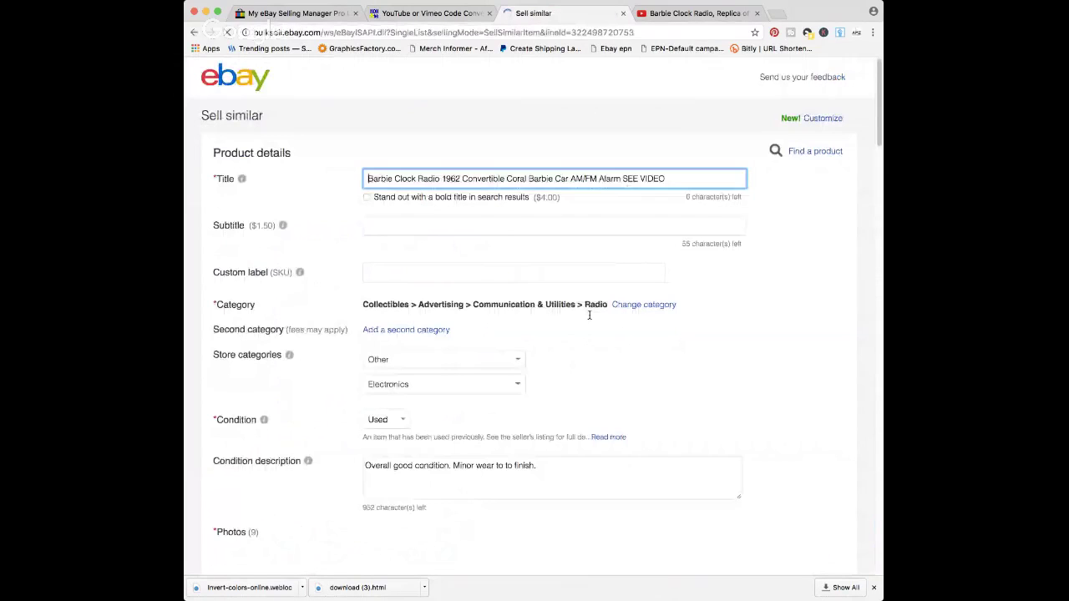
{"action": "scroll", "coordinate": [588, 314], "scroll_direction": "down", "scroll_amount": 5}
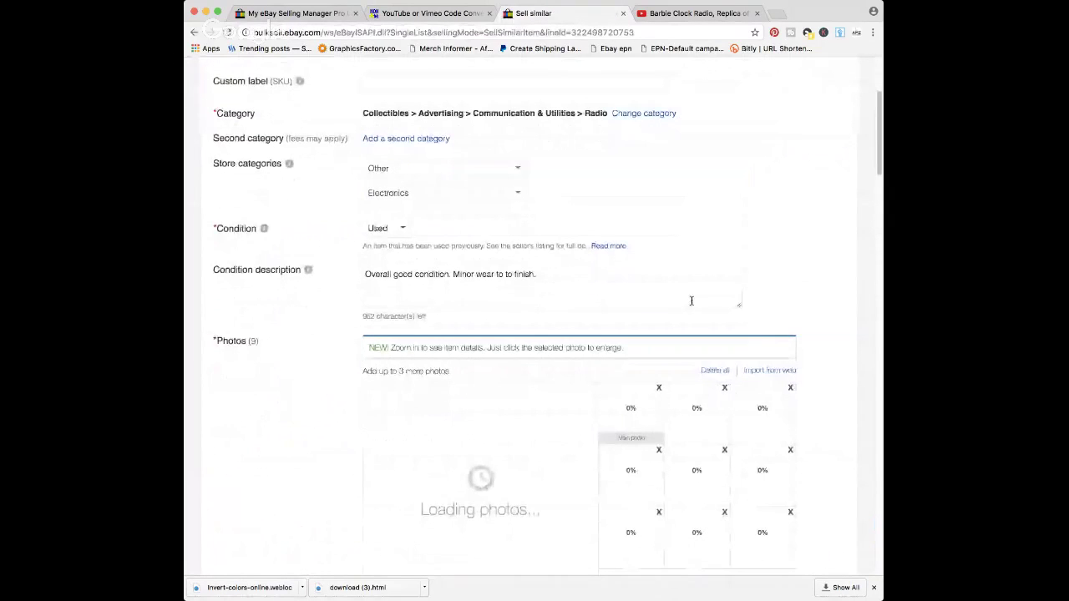
{"action": "scroll", "coordinate": [691, 298], "scroll_direction": "down", "scroll_amount": 8}
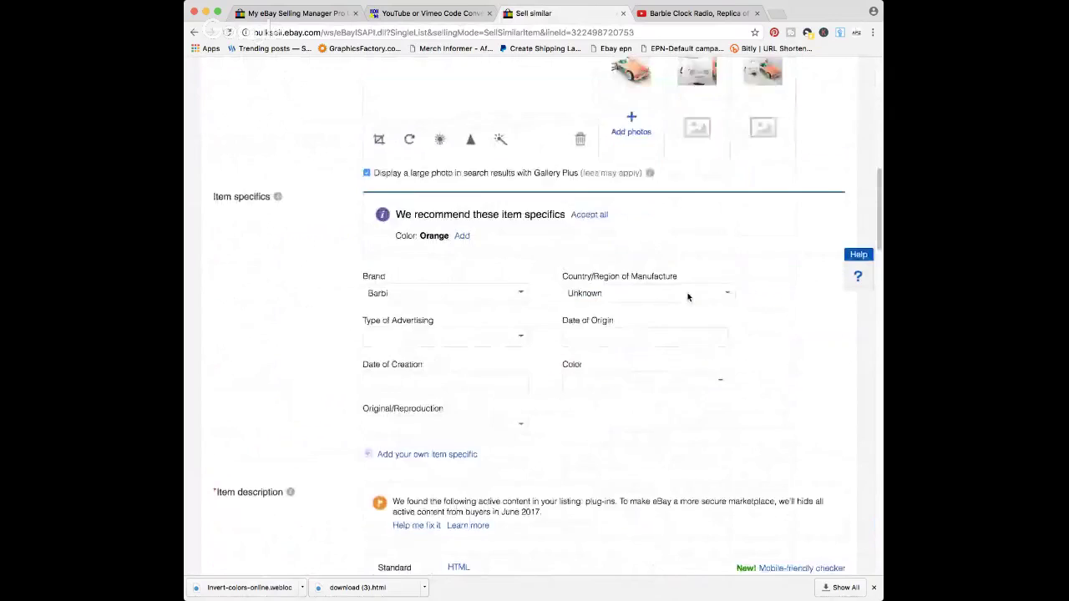
{"action": "scroll", "coordinate": [688, 297], "scroll_direction": "down", "scroll_amount": 6}
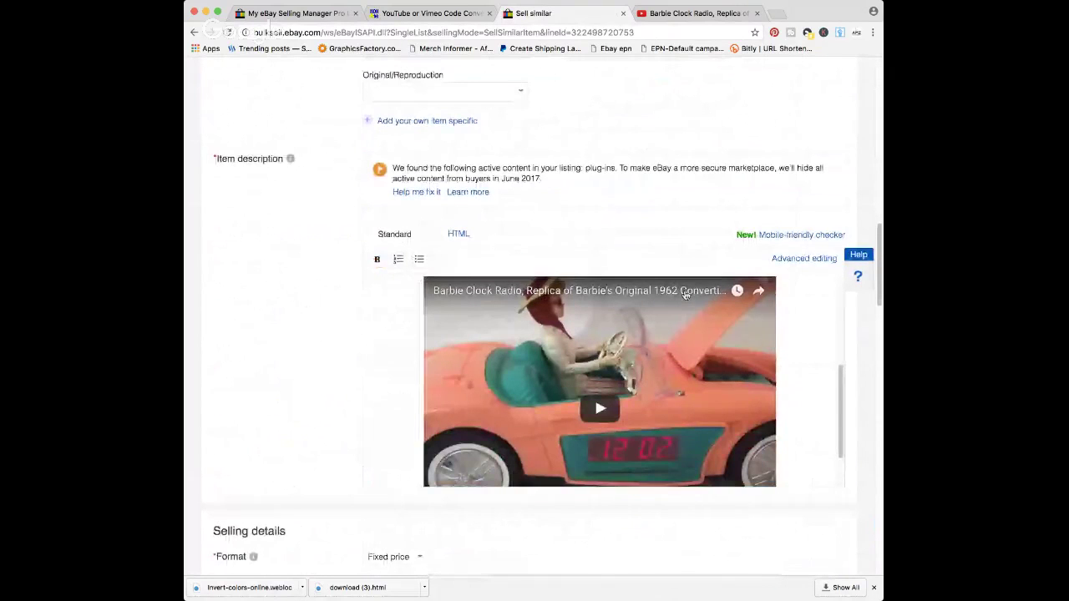
{"action": "scroll", "coordinate": [287, 353], "scroll_direction": "down", "scroll_amount": 3}
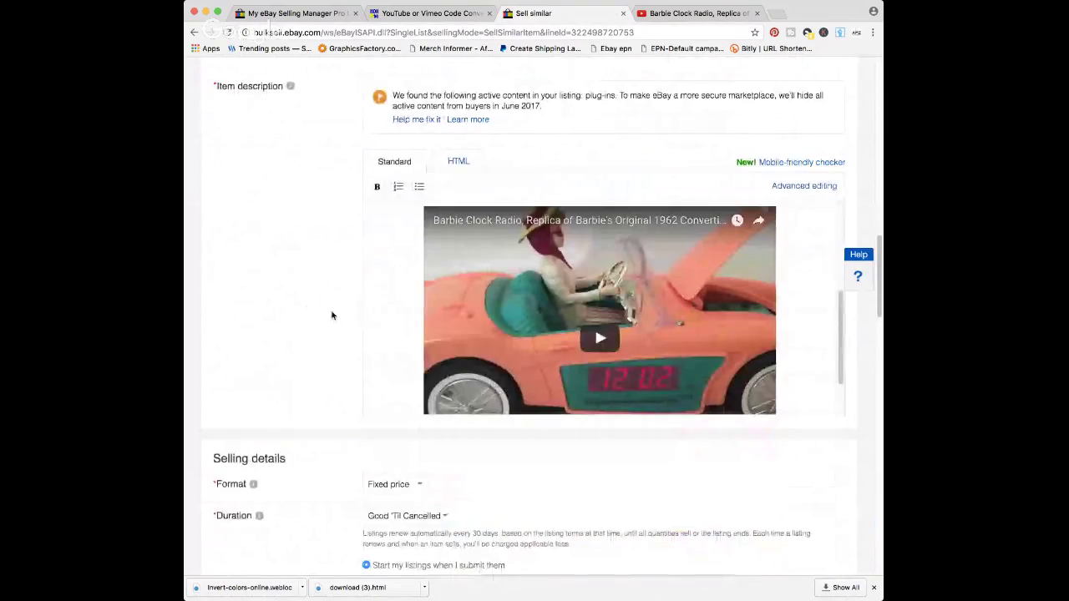
{"action": "scroll", "coordinate": [624, 292], "scroll_direction": "down", "scroll_amount": 4}
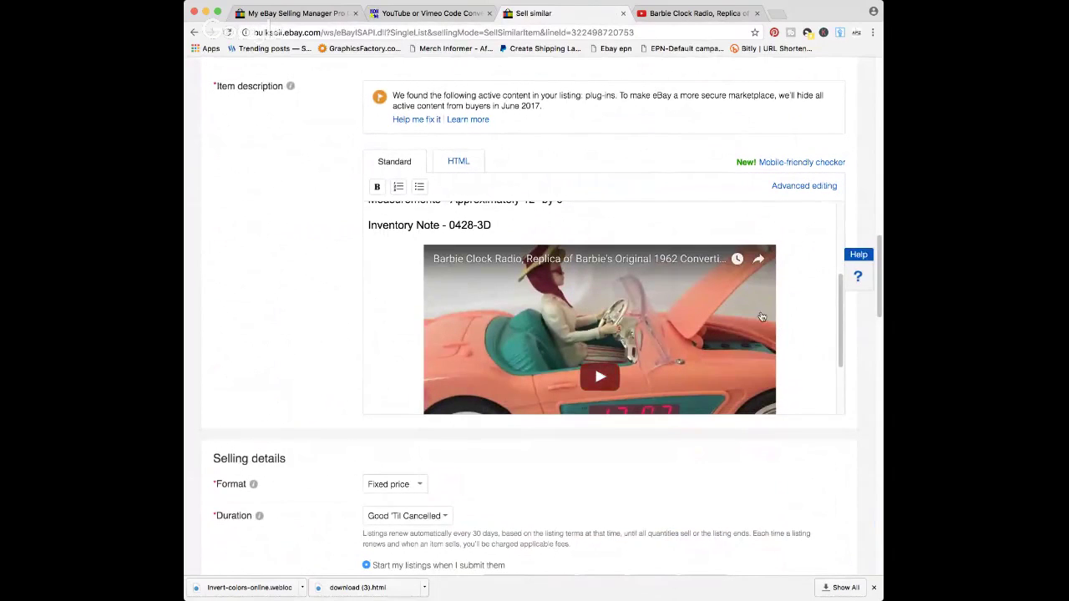
Step: Delete the BEGIN VIDEO to END VIDEO block from the description HTML, leaving only the text details
{"action": "left_click", "coordinate": [466, 162]}
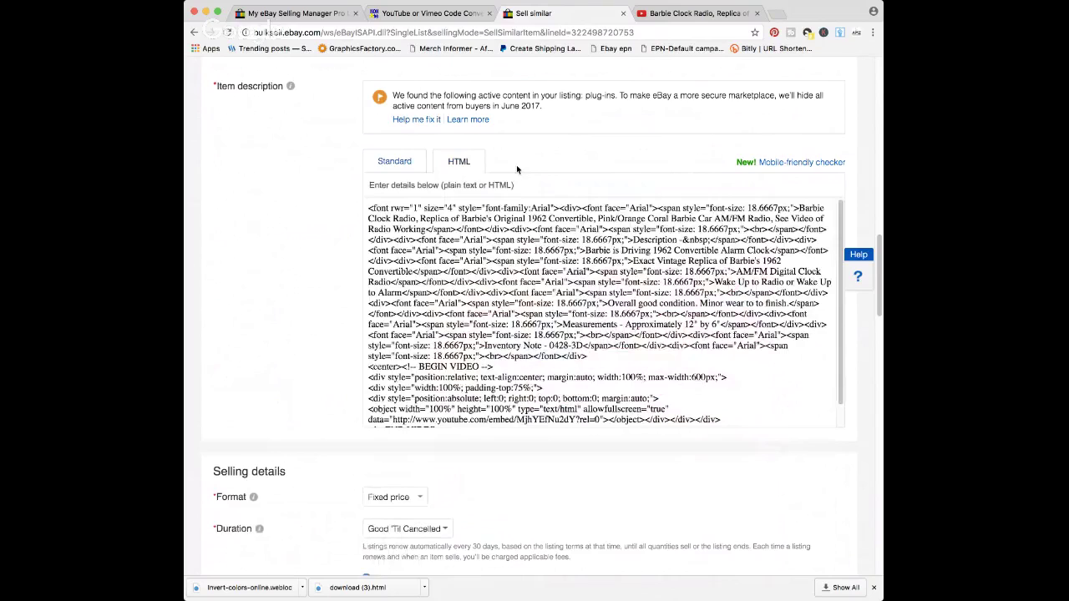
{"action": "scroll", "coordinate": [516, 165], "scroll_direction": "down", "scroll_amount": 5}
{"action": "left_click_drag", "start_coordinate": [368, 247], "coordinate": [517, 336]}
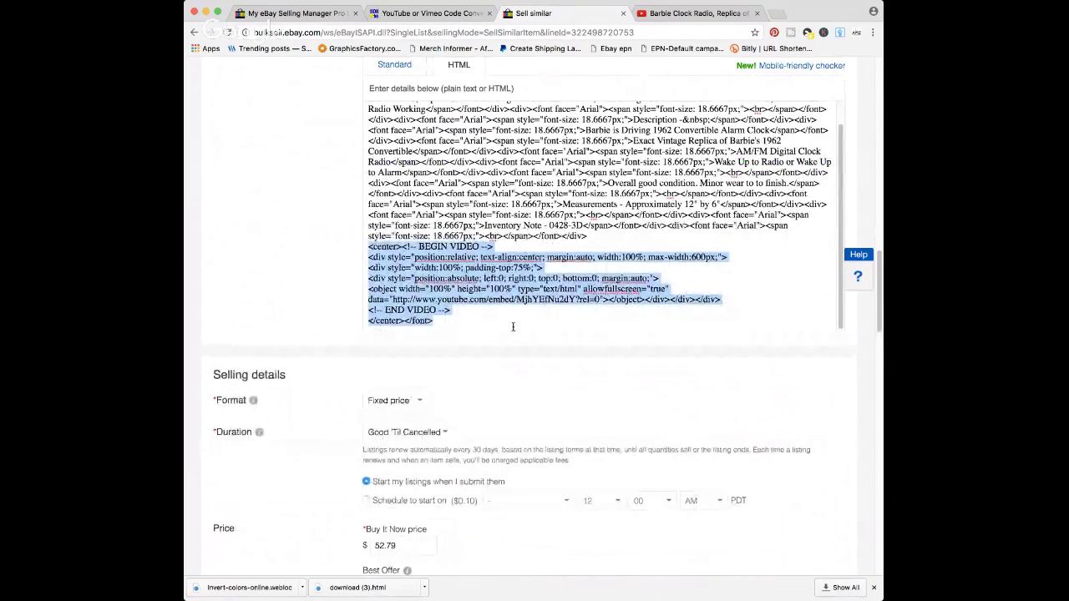
{"action": "key", "text": "BackSpace"}
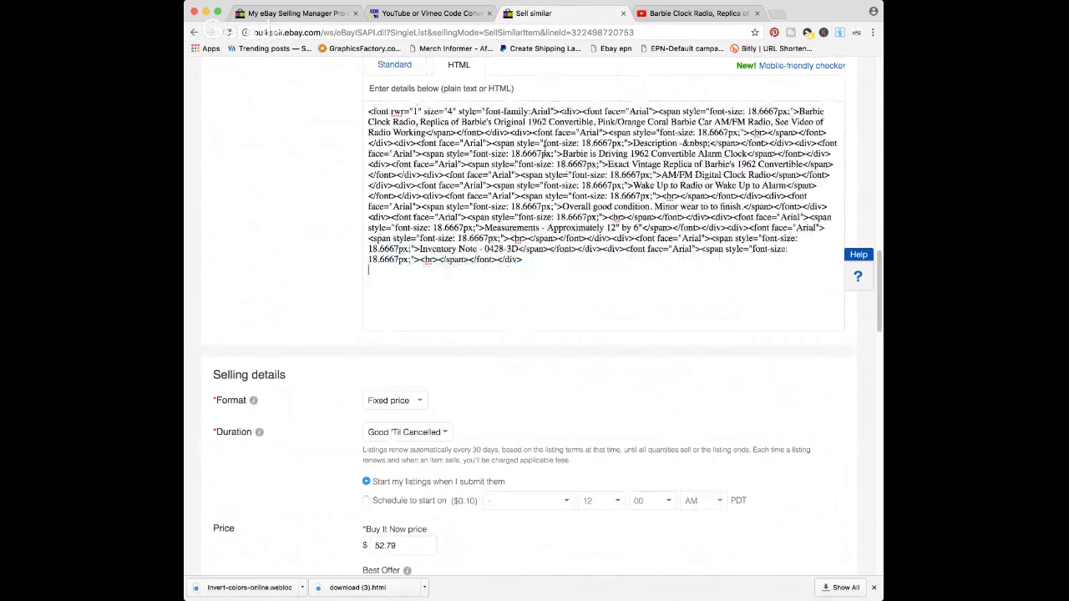
{"action": "left_click", "coordinate": [394, 64]}
{"action": "scroll", "coordinate": [599, 240], "scroll_direction": "down", "scroll_amount": 3}
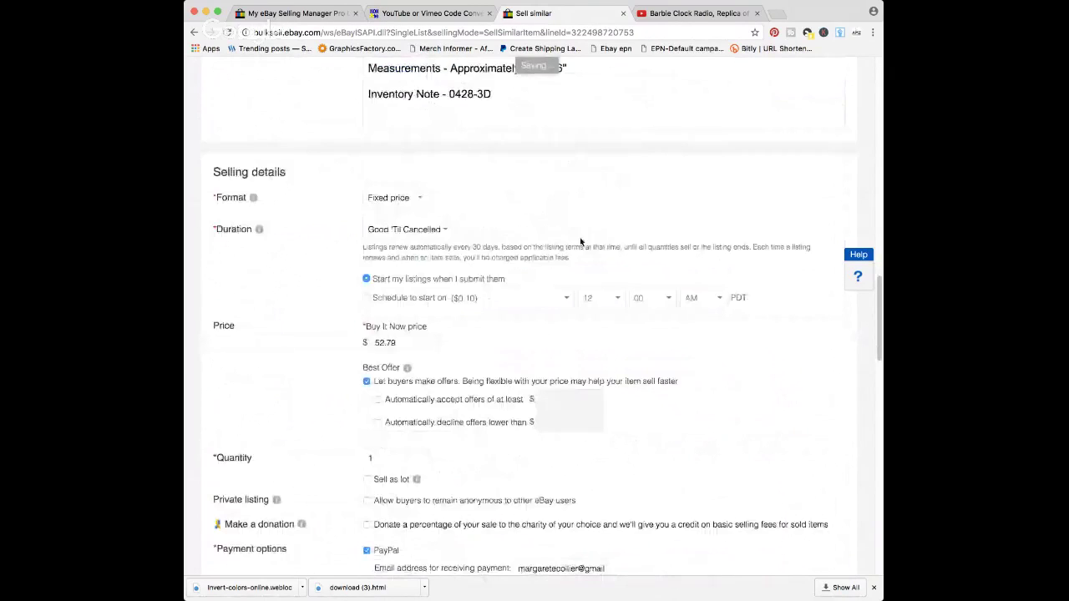
{"action": "scroll", "coordinate": [597, 209], "scroll_direction": "up", "scroll_amount": 3}
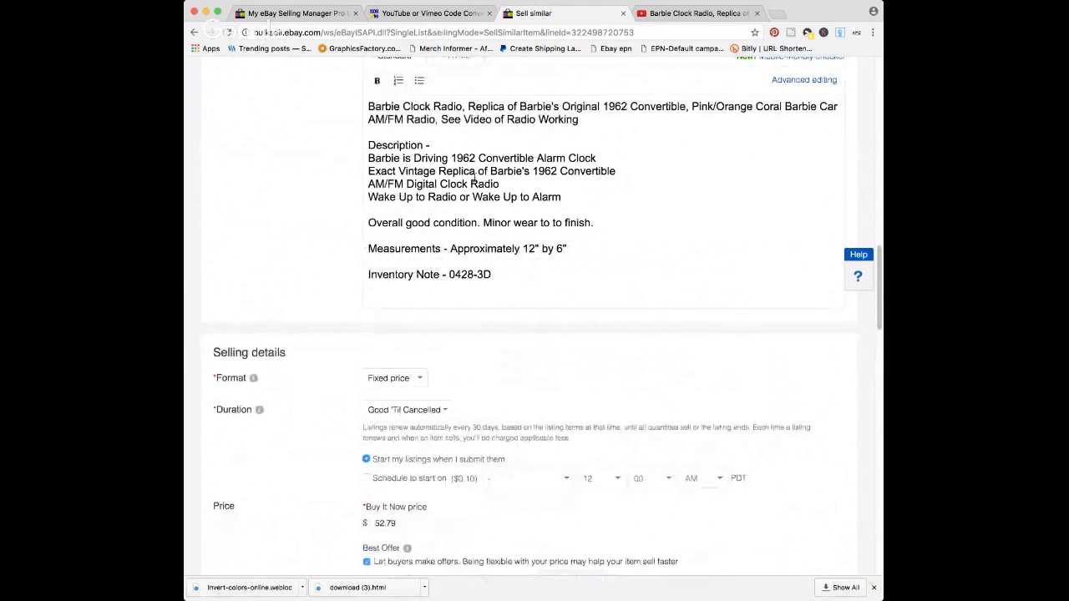
{"action": "scroll", "coordinate": [518, 133], "scroll_direction": "up", "scroll_amount": 1}
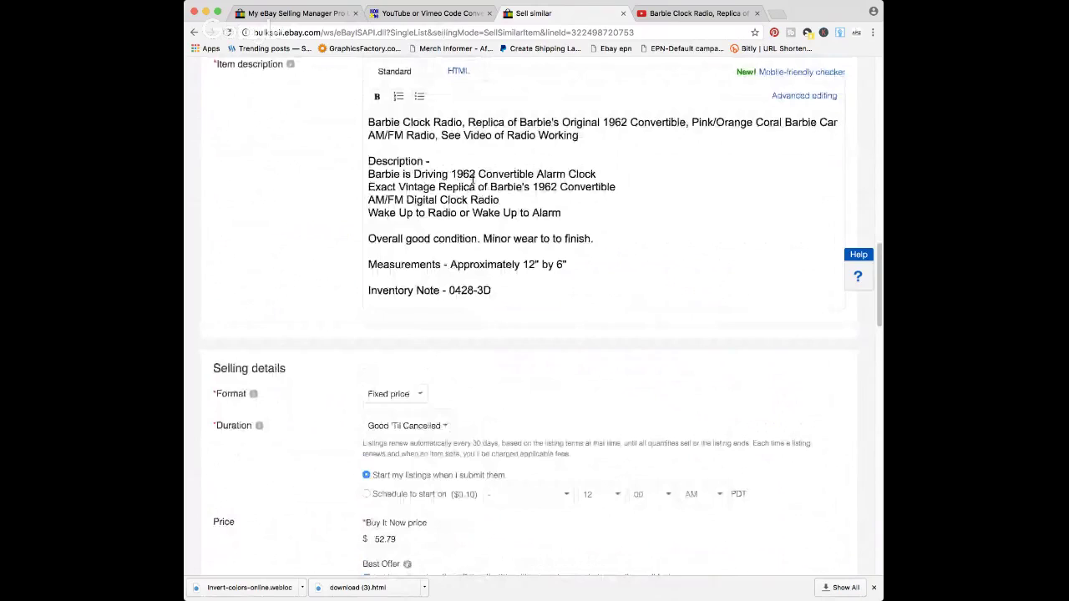
Step: Paste the converter's linked-video code after the existing description HTML and check the clickable video below the text
{"action": "left_click", "coordinate": [458, 71]}
{"action": "left_click", "coordinate": [402, 287]}
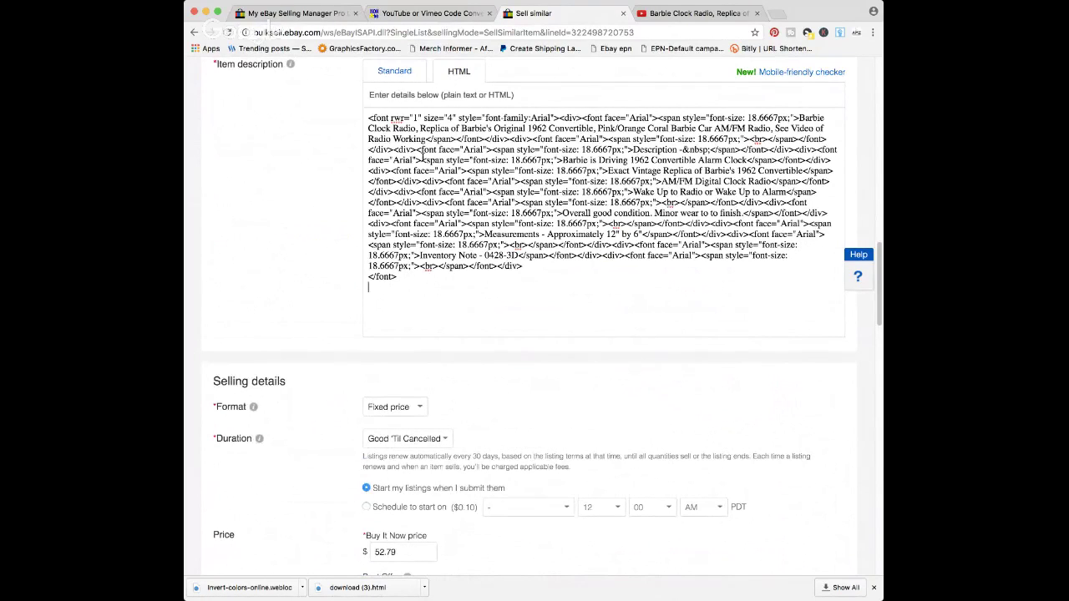
{"action": "left_click", "coordinate": [430, 13]}
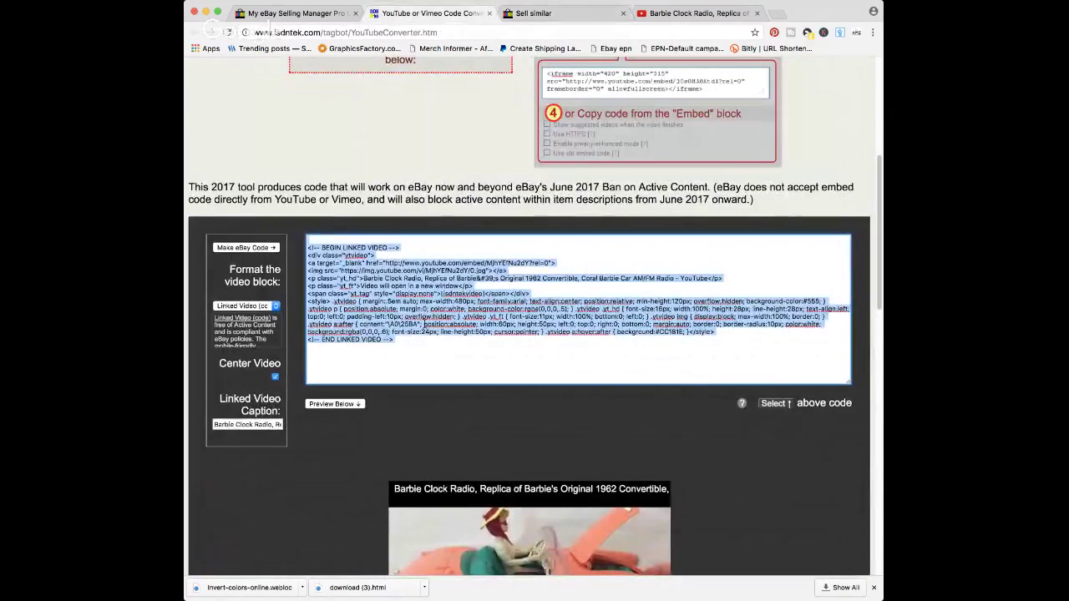
{"action": "left_click", "coordinate": [533, 14]}
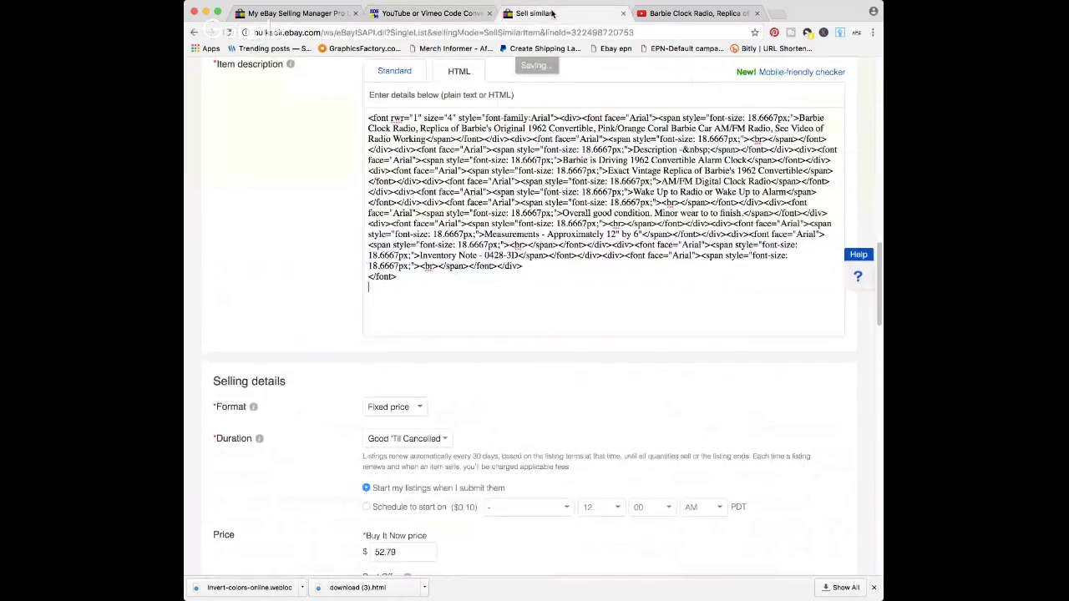
{"action": "key", "text": "super+v"}
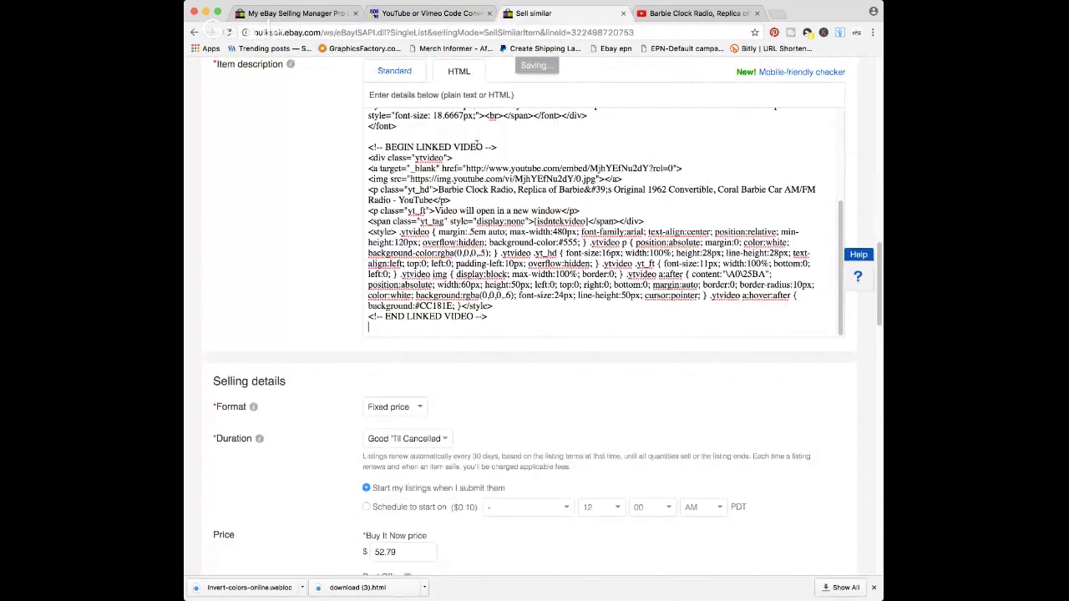
{"action": "scroll", "coordinate": [475, 309], "scroll_direction": "up", "scroll_amount": 3}
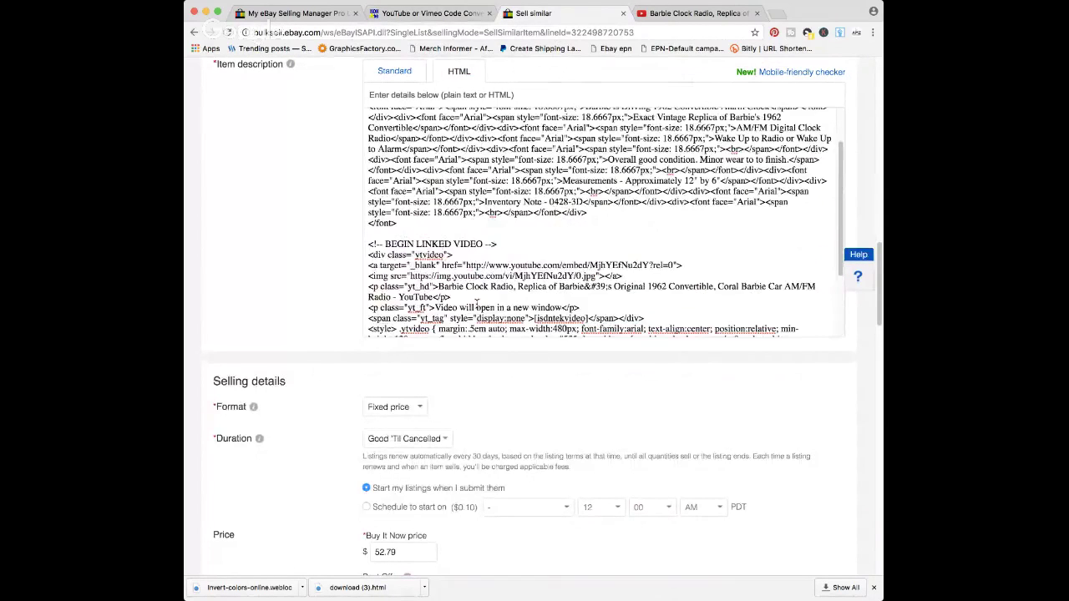
{"action": "left_click", "coordinate": [396, 73]}
{"action": "scroll", "coordinate": [501, 227], "scroll_direction": "down", "scroll_amount": 5}
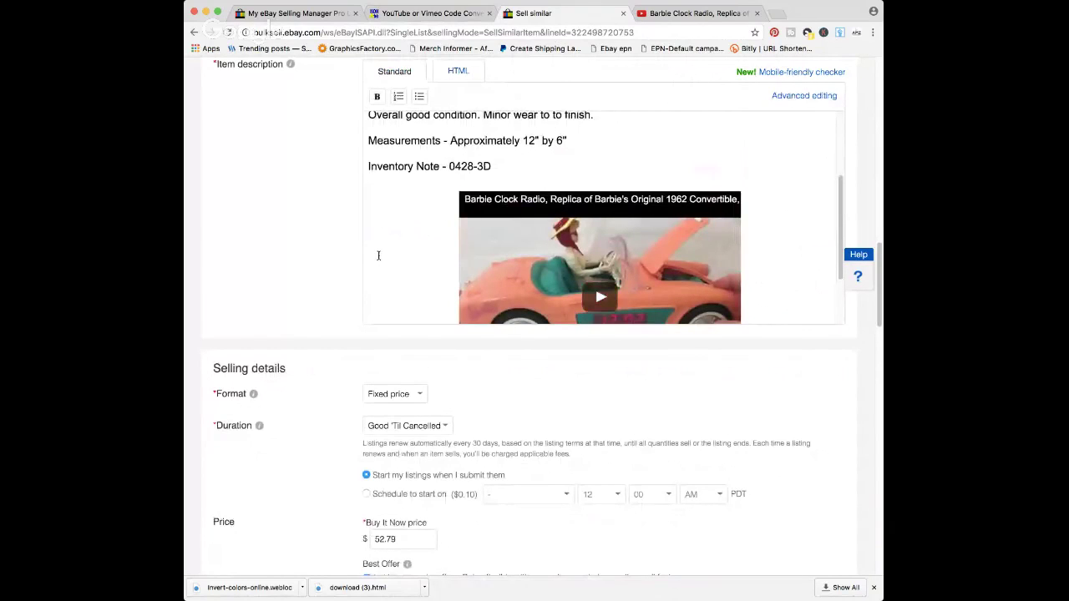
{"action": "scroll", "coordinate": [376, 255], "scroll_direction": "up", "scroll_amount": 3}
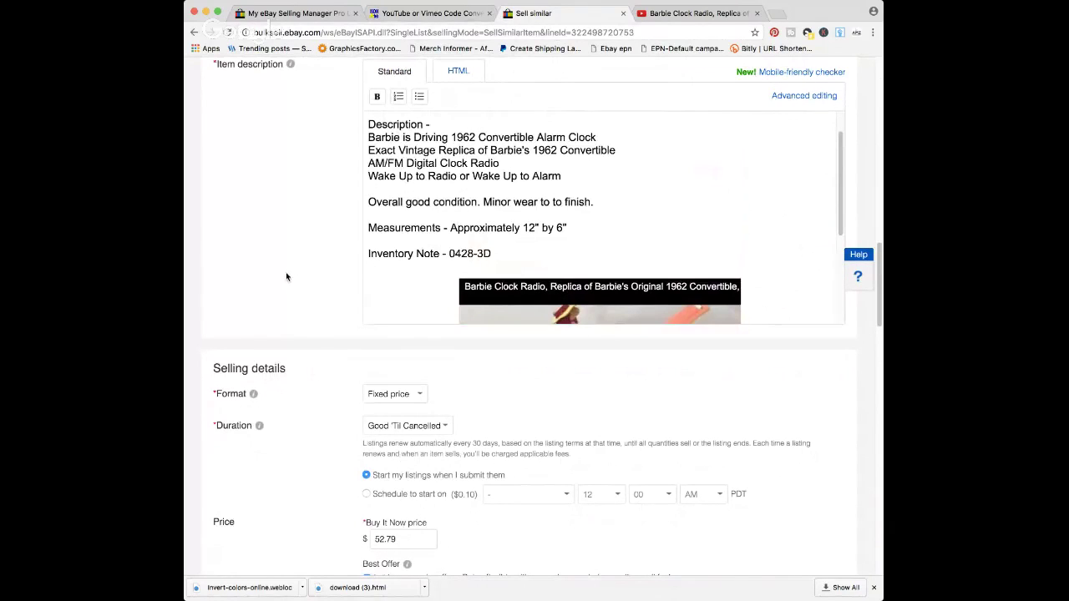
{"action": "scroll", "coordinate": [285, 276], "scroll_direction": "down", "scroll_amount": 15}
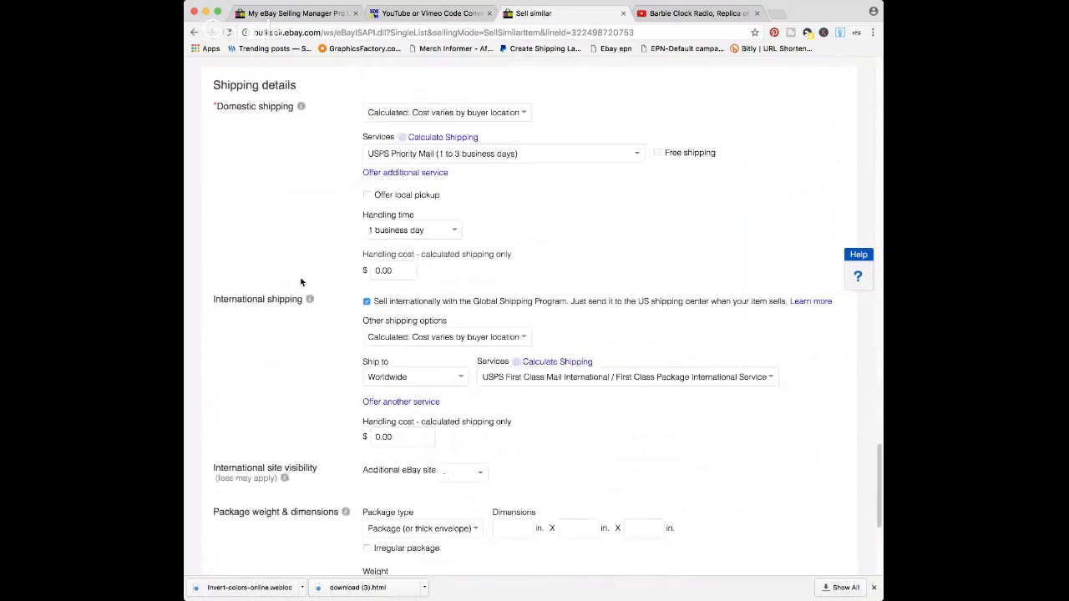
Step: List the relisted clock radio and open its live item page at US $52.79
{"action": "scroll", "coordinate": [302, 282], "scroll_direction": "down", "scroll_amount": 3}
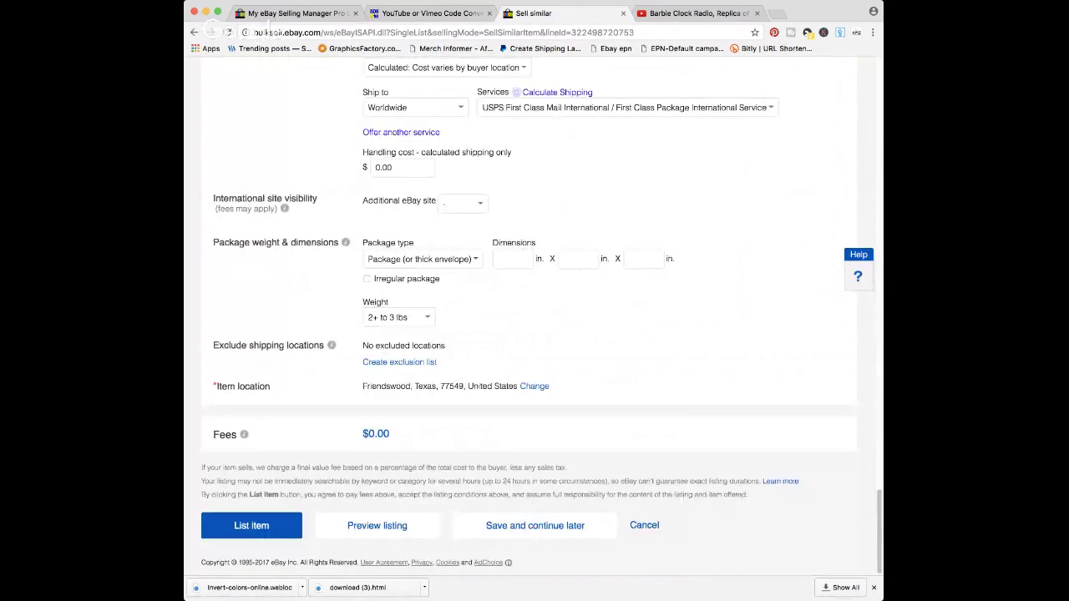
{"action": "left_click", "coordinate": [252, 523]}
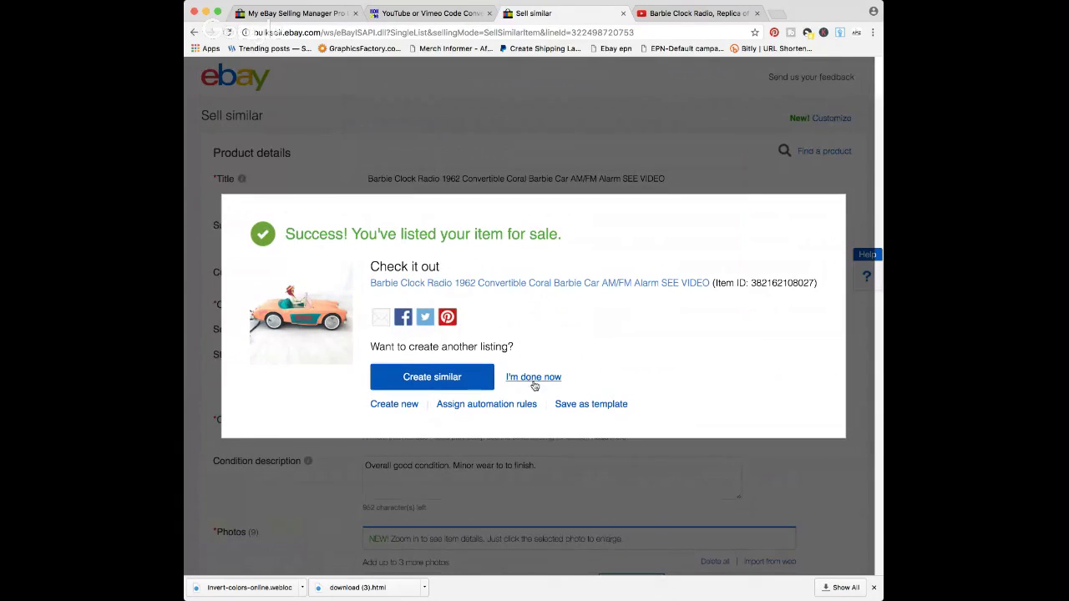
{"action": "left_click", "coordinate": [516, 283]}
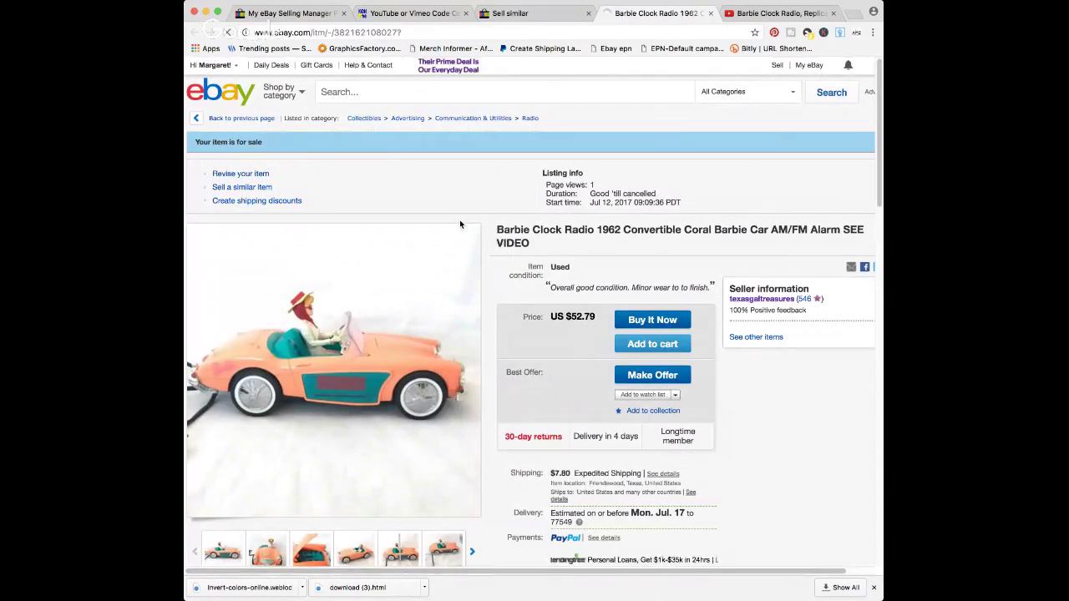
Step: Open the description's clock radio video on YouTube, play it, then close the YouTube tab
{"action": "scroll", "coordinate": [459, 220], "scroll_direction": "down", "scroll_amount": 5}
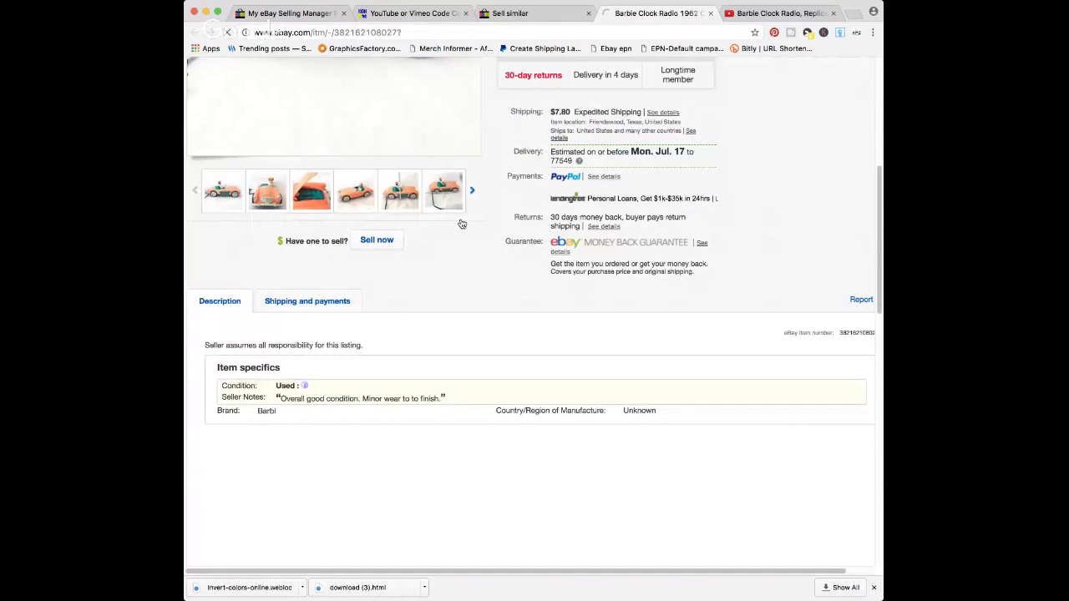
{"action": "scroll", "coordinate": [462, 224], "scroll_direction": "down", "scroll_amount": 5}
{"action": "left_click", "coordinate": [538, 317]}
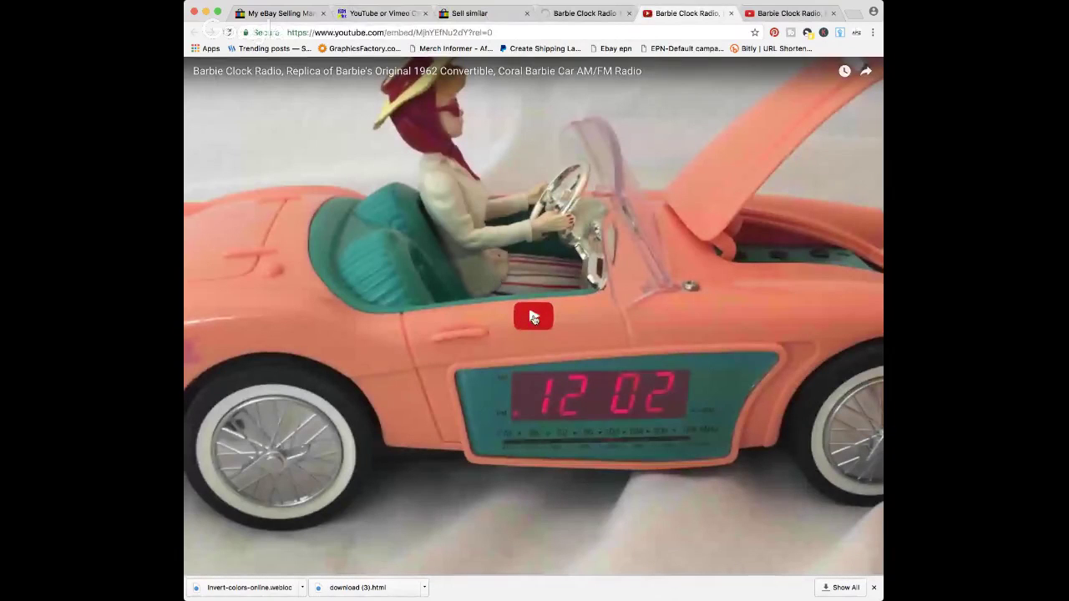
{"action": "key", "text": "ctrl+shift+Tab"}
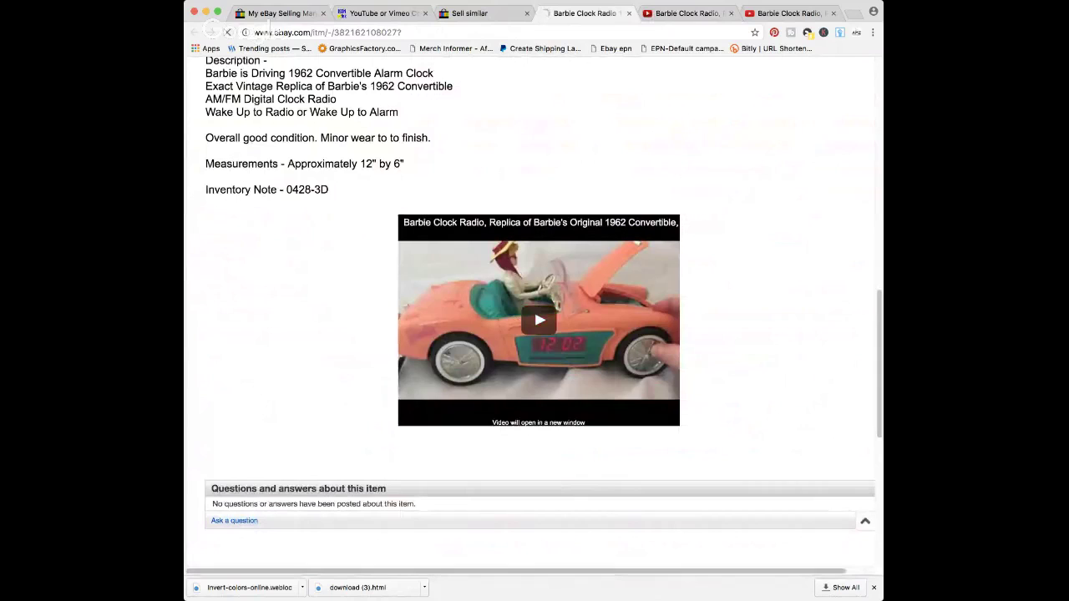
{"action": "left_click", "coordinate": [689, 14]}
{"action": "left_click", "coordinate": [537, 315]}
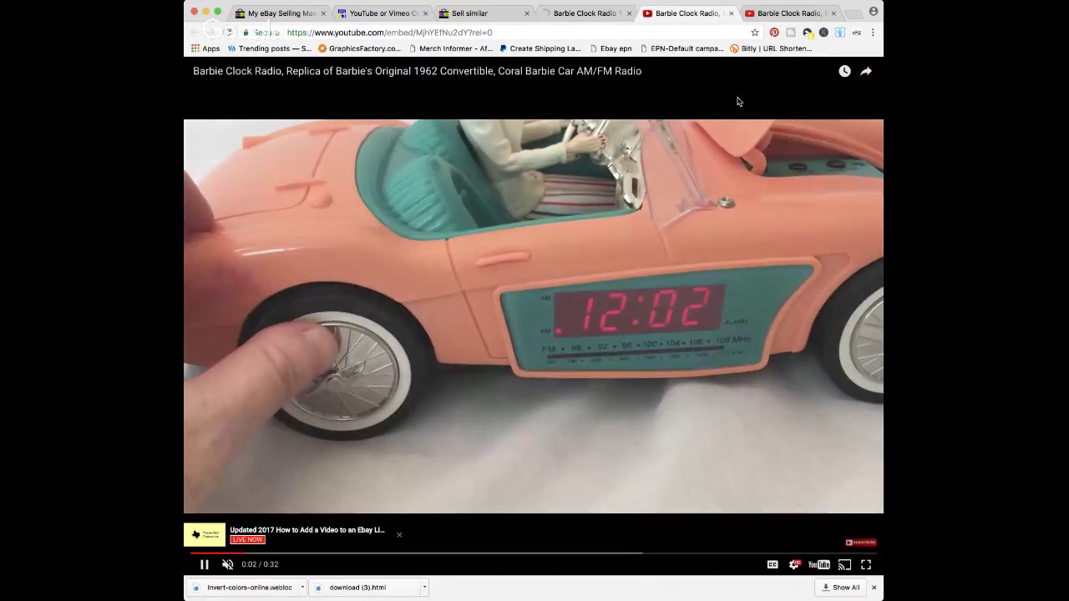
{"action": "left_click", "coordinate": [731, 14]}
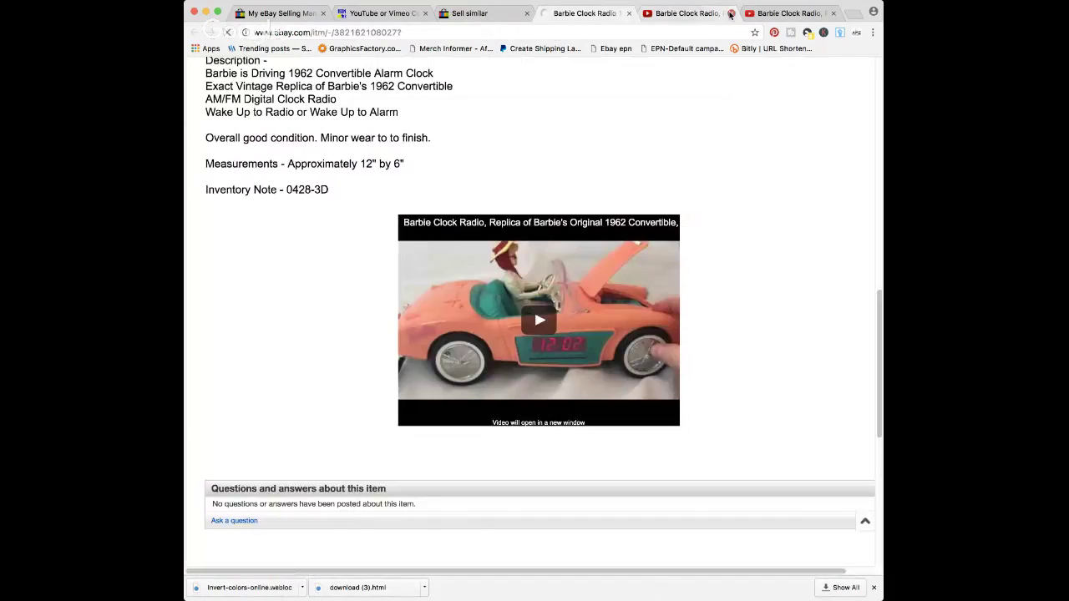